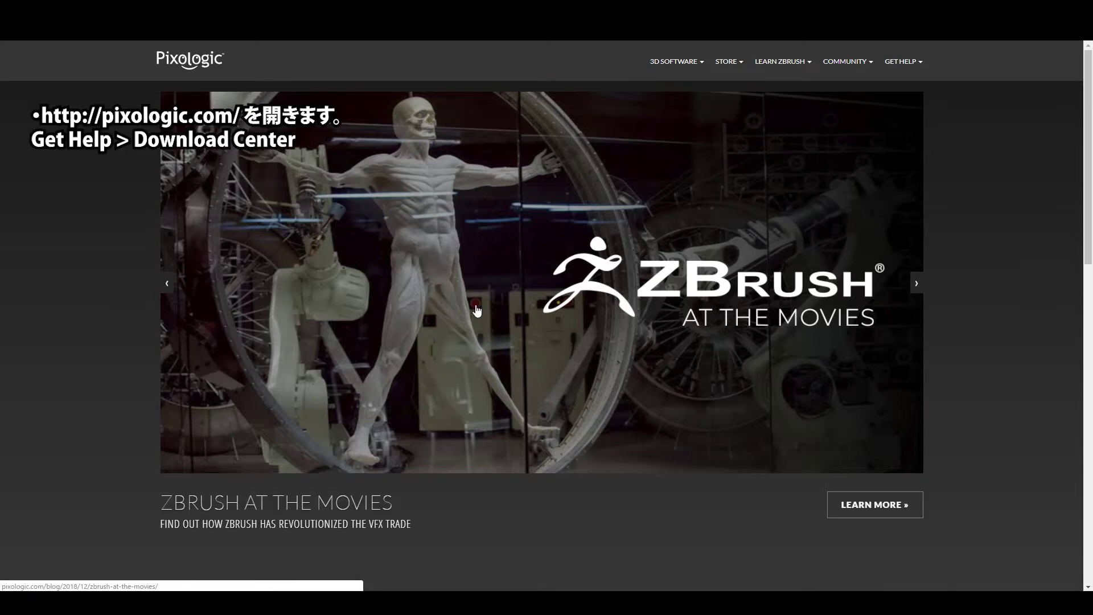
Step: Download the Windows ZColor plugin from the Download Center's ZBrush Plugins list
left_click(911, 72)
left_click(911, 72)
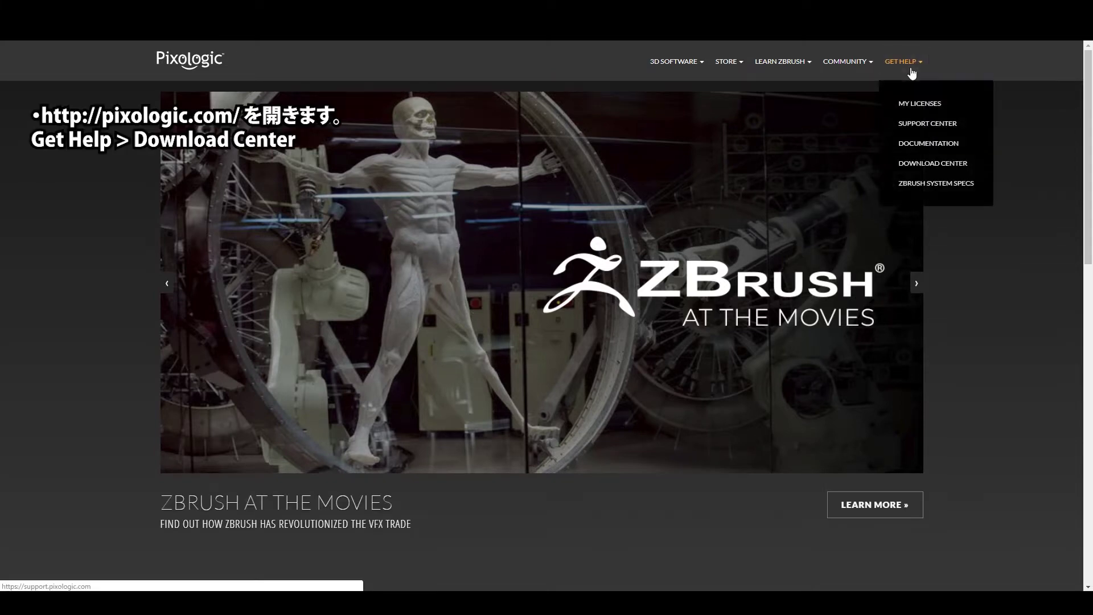
left_click(932, 164)
scroll(524, 325, "down", 2)
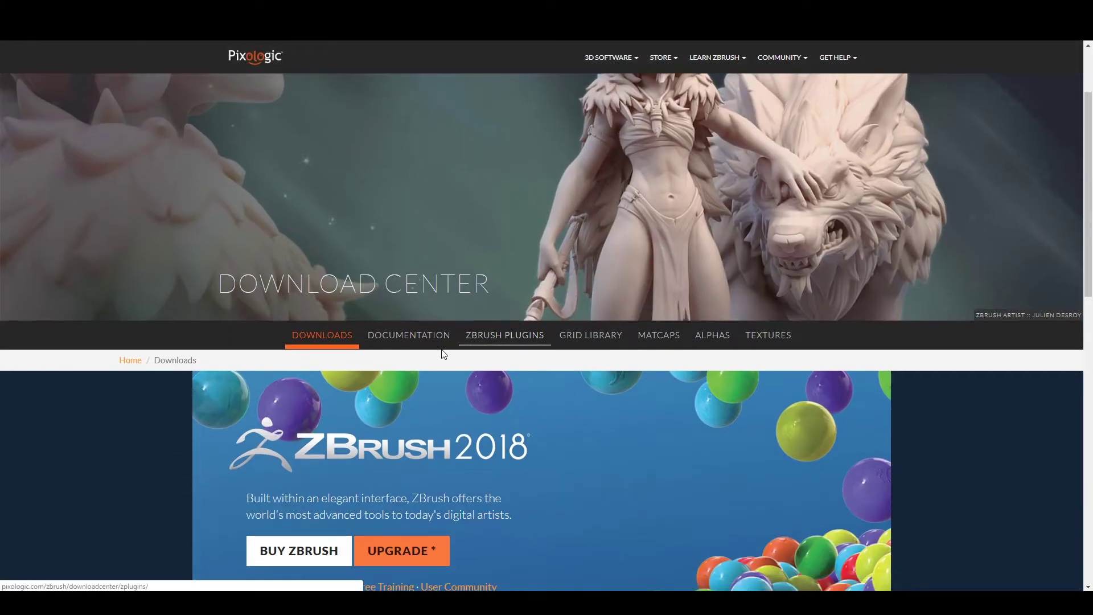
left_click(490, 337)
scroll(490, 339, "down", 6)
scroll(490, 339, "down", 3)
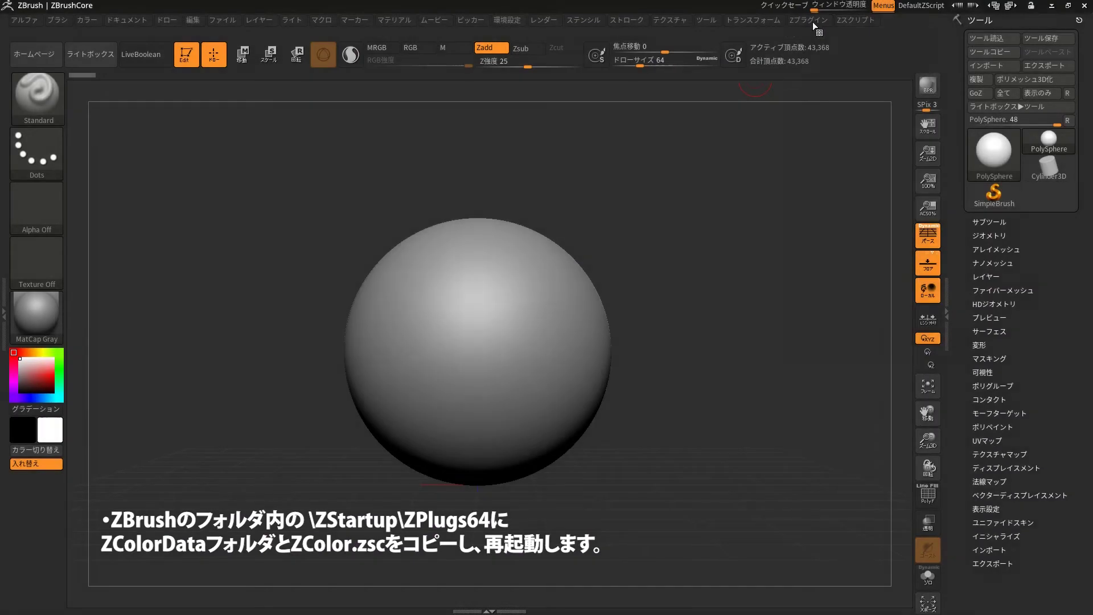
left_click(812, 22)
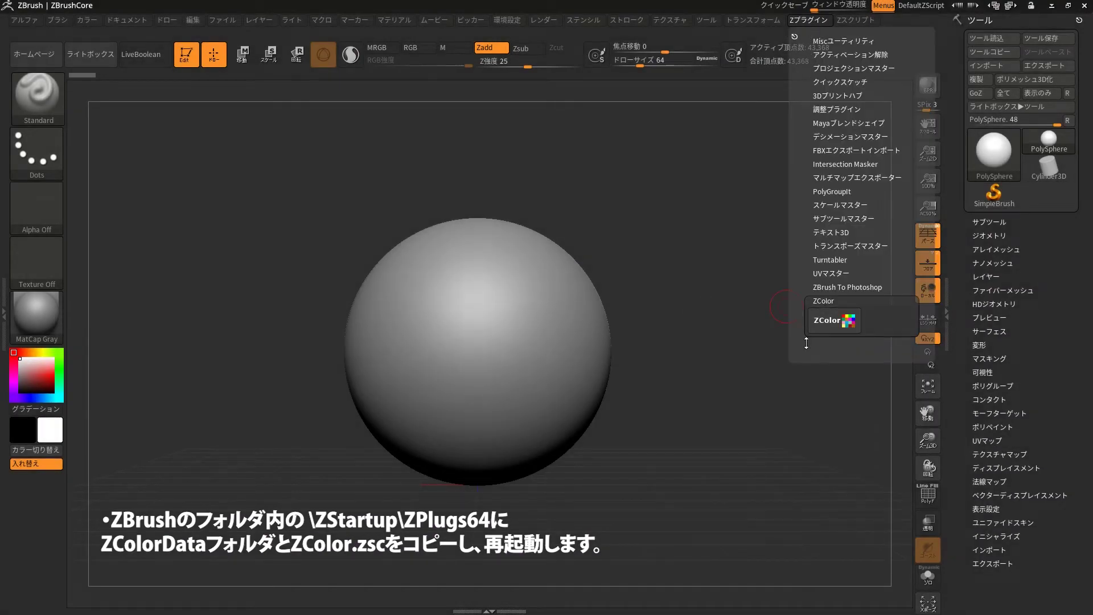
Step: Open the ZColor window and set Sage green (6E9900) as the main colour
left_click(831, 320)
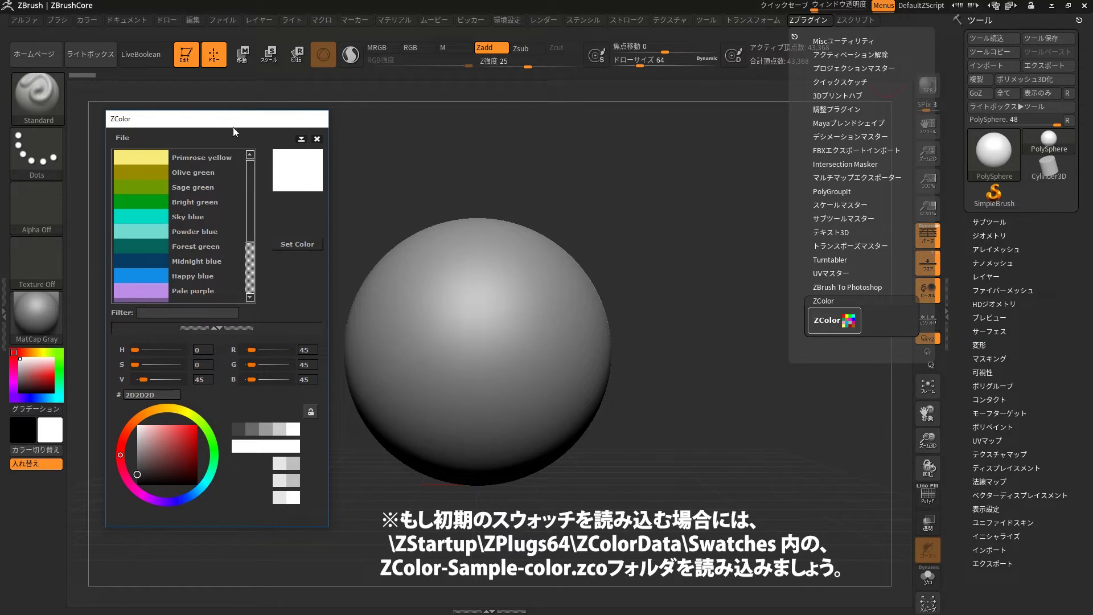
mouse_move(250, 194)
left_mouse_down()
mouse_move(252, 240)
mouse_move(207, 179)
left_mouse_up()
left_click(145, 158)
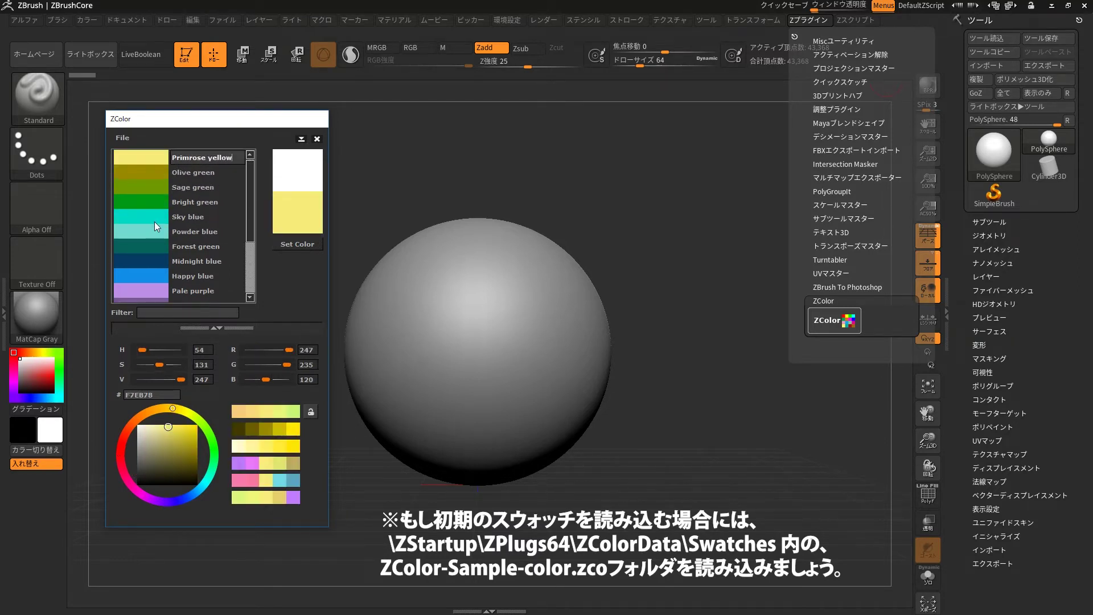
left_click(155, 218)
left_click(145, 161)
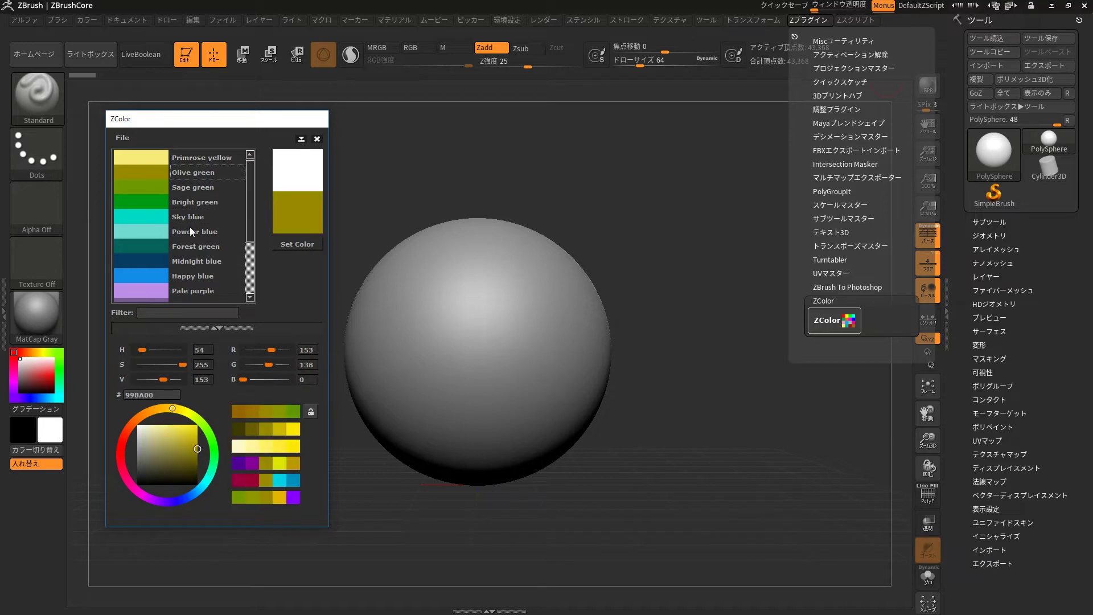
key("Down")
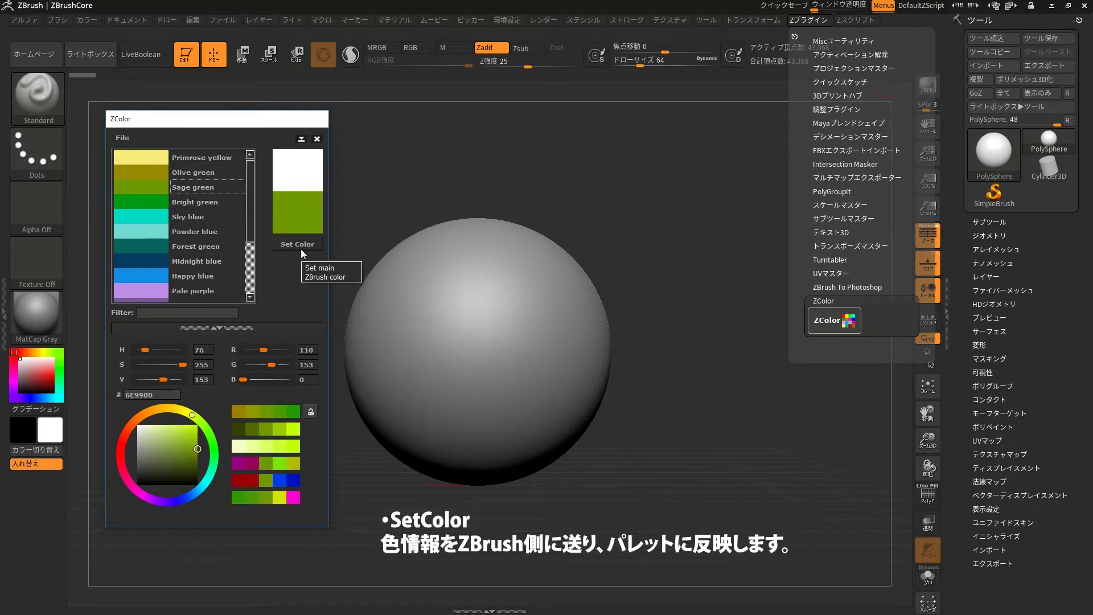
left_click(300, 248)
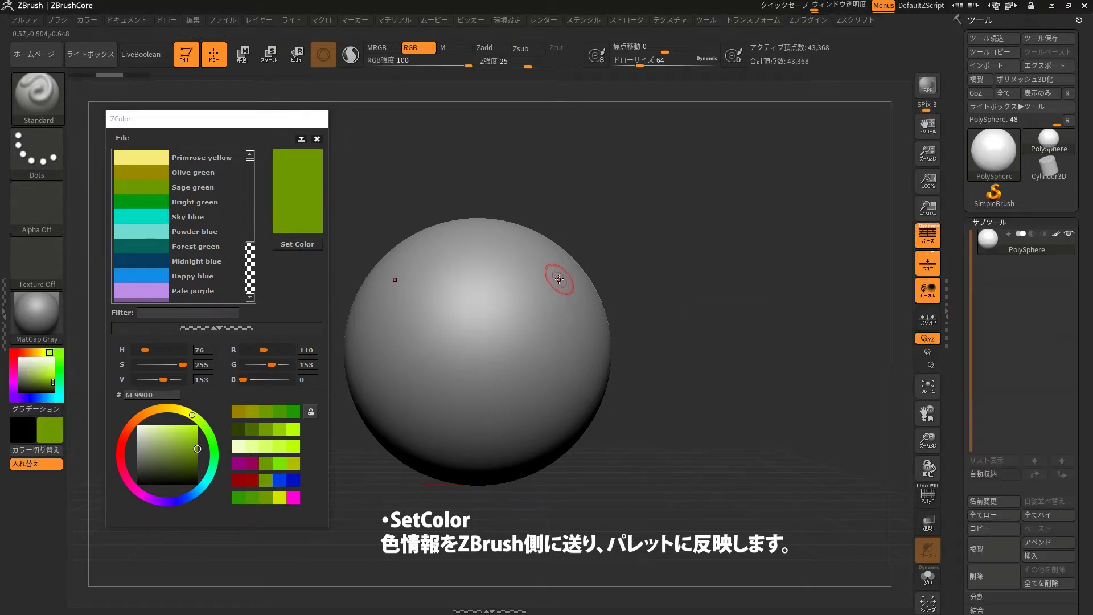
Step: Paint Sage green swirls on the sphere, then two Bright green strokes above them
mouse_move(559, 279)
left_mouse_down()
mouse_move(529, 389)
mouse_move(535, 344)
left_mouse_up()
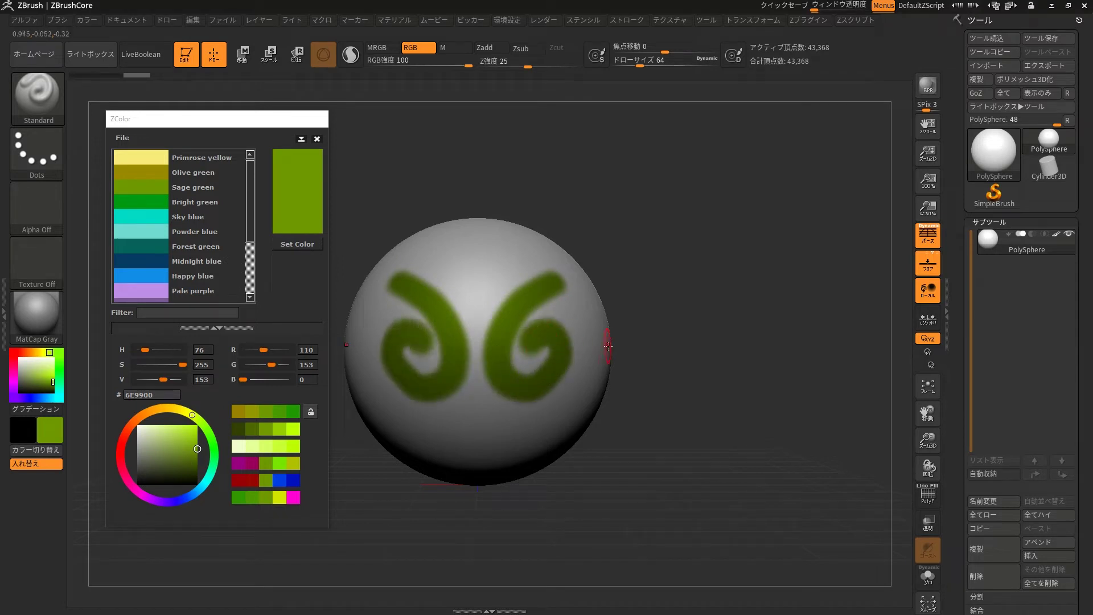
left_click(146, 203)
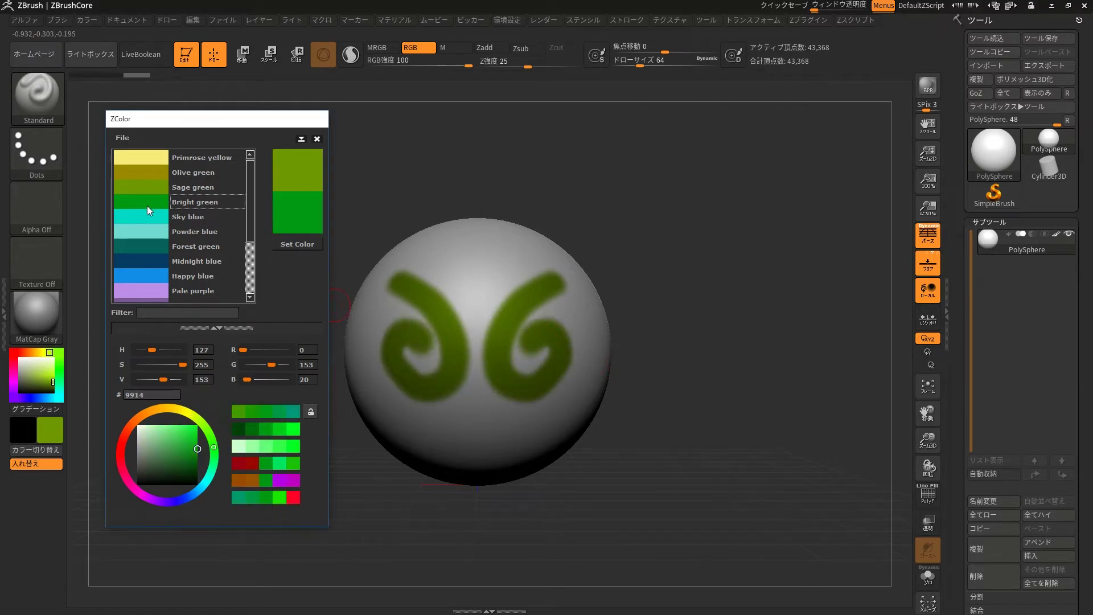
left_click(296, 246)
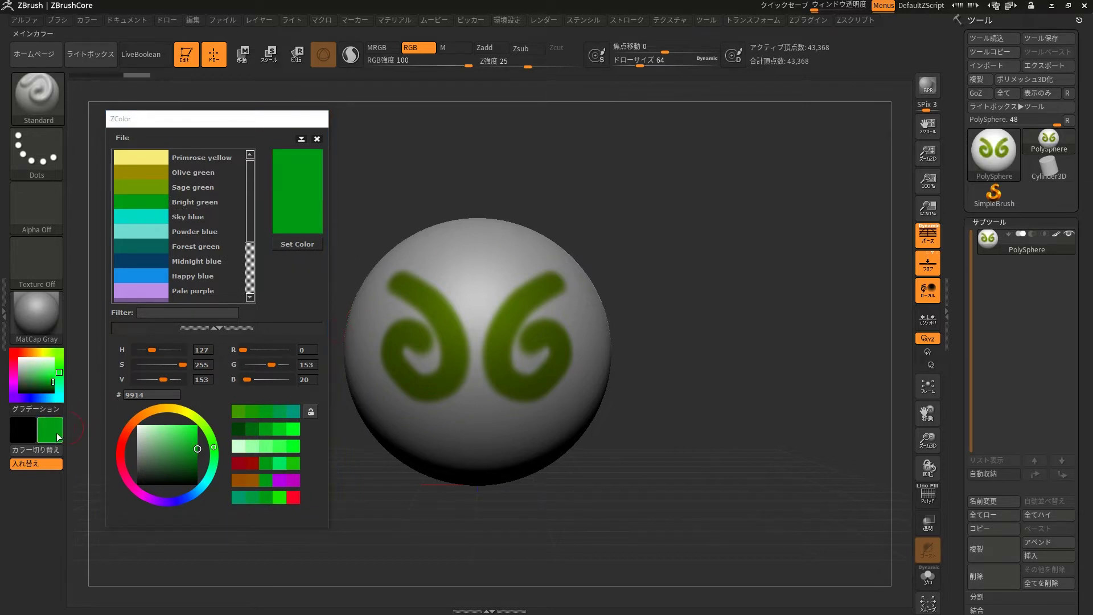
mouse_move(535, 250)
left_mouse_down()
mouse_move(492, 280)
mouse_move(583, 387)
mouse_move(569, 312)
mouse_move(540, 318)
left_mouse_up()
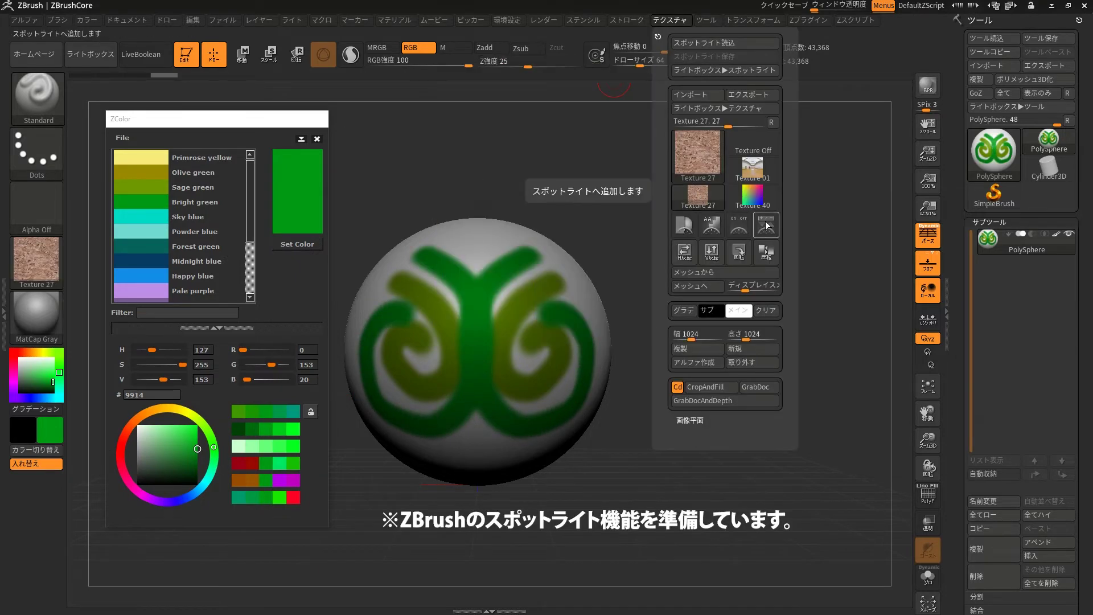
Step: Show wood Texture 27 as a Spotlight image and sample brown 705F58 from it into ZColor
left_click(767, 225)
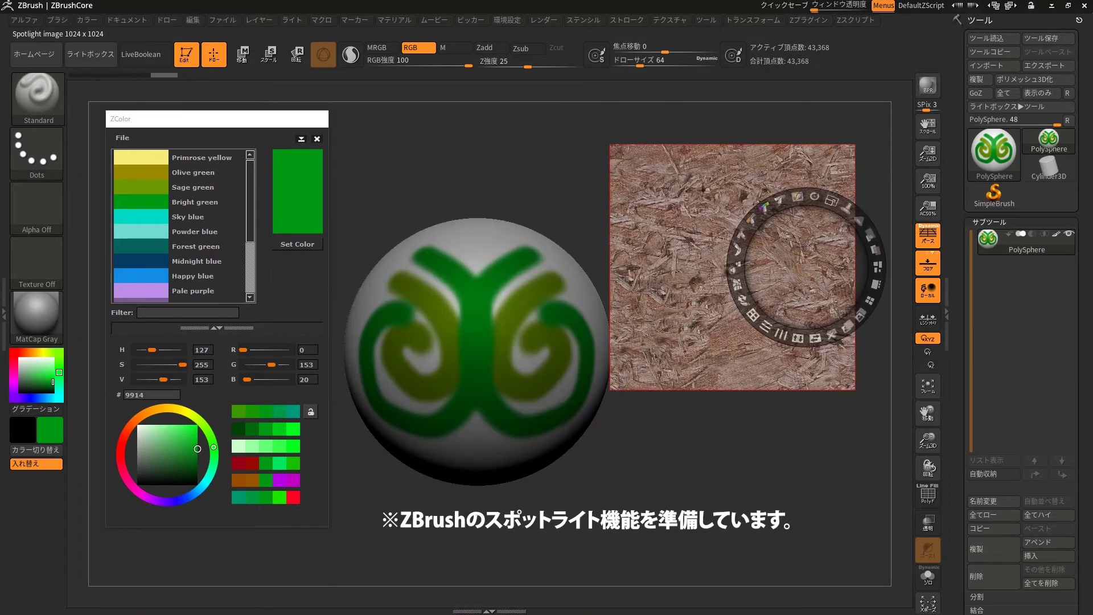
key("shift+z")
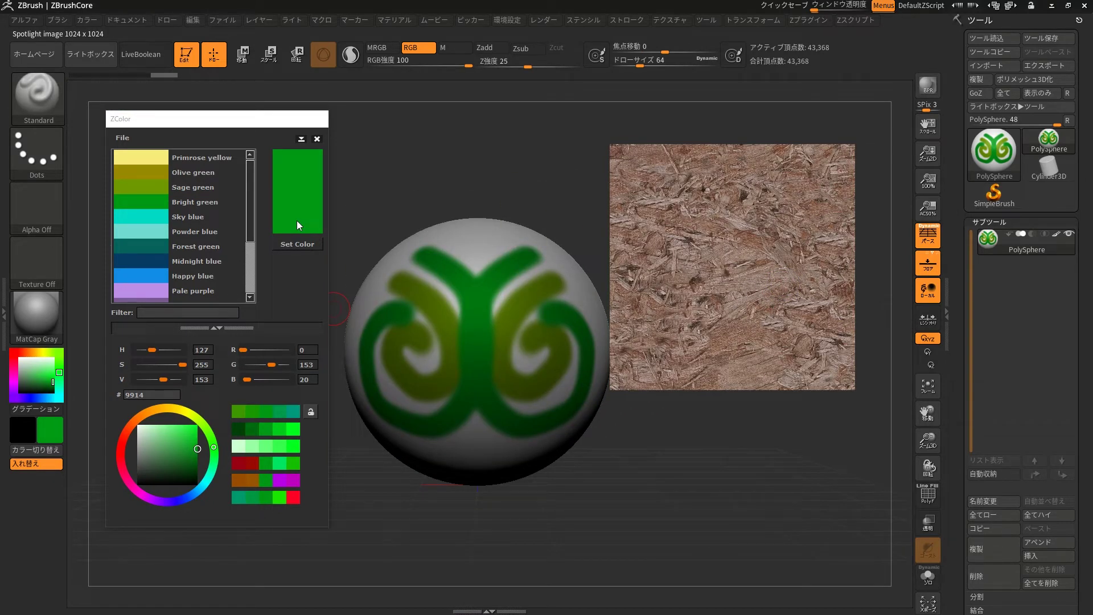
left_click(297, 220)
left_click_drag(297, 220, 674, 152)
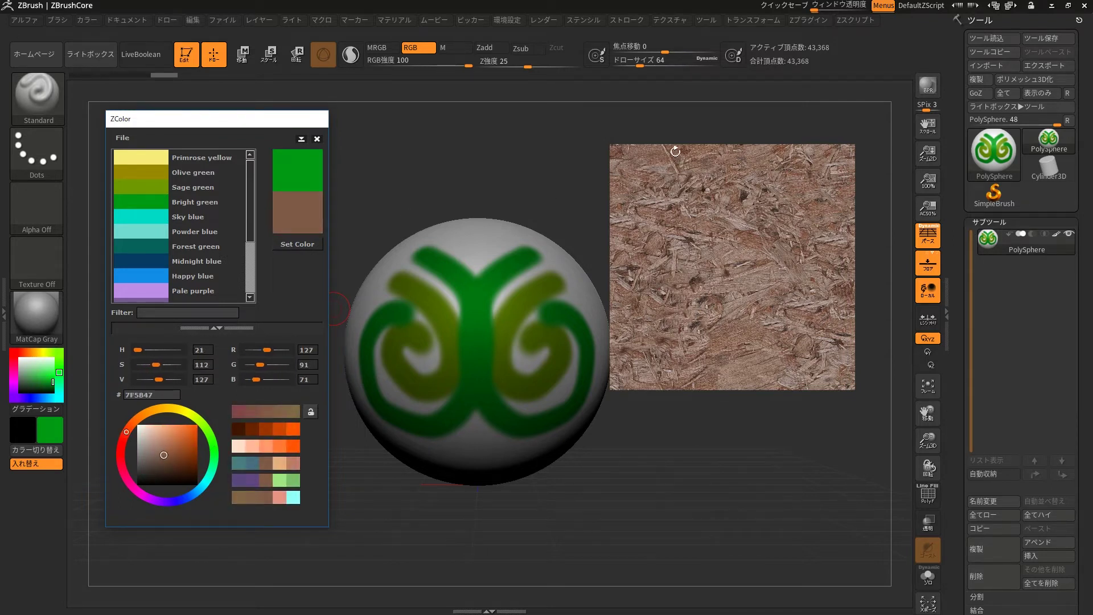
mouse_move(626, 159)
left_mouse_down()
mouse_move(659, 165)
mouse_move(638, 223)
left_mouse_up()
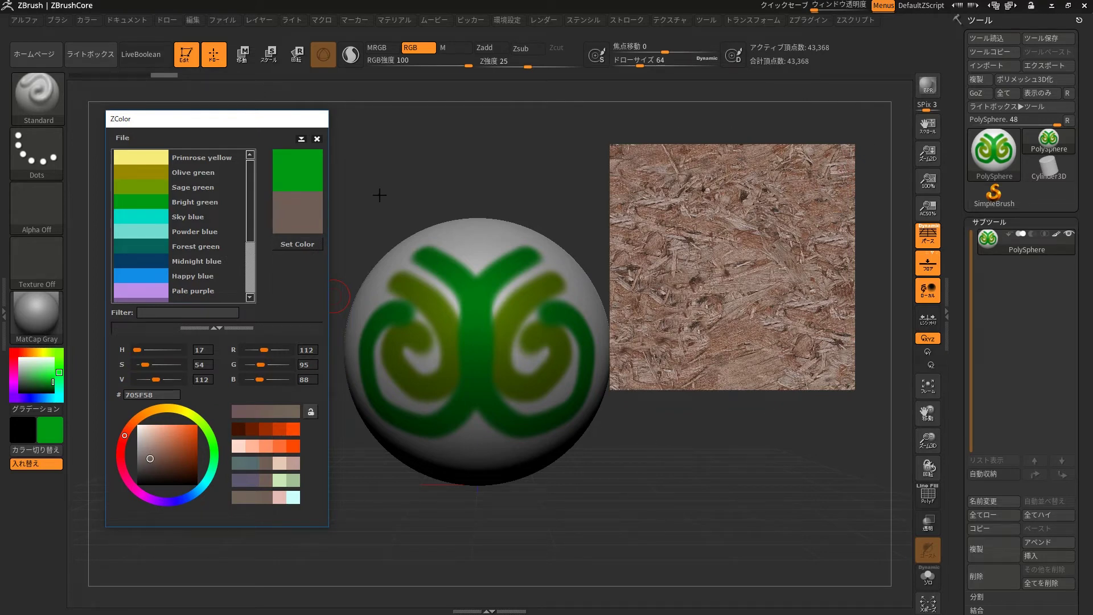
Step: Pick a green hue and add its split-complementary row to the swatches as Sp-1 to Sp-5
left_click_drag(666, 152, 652, 149)
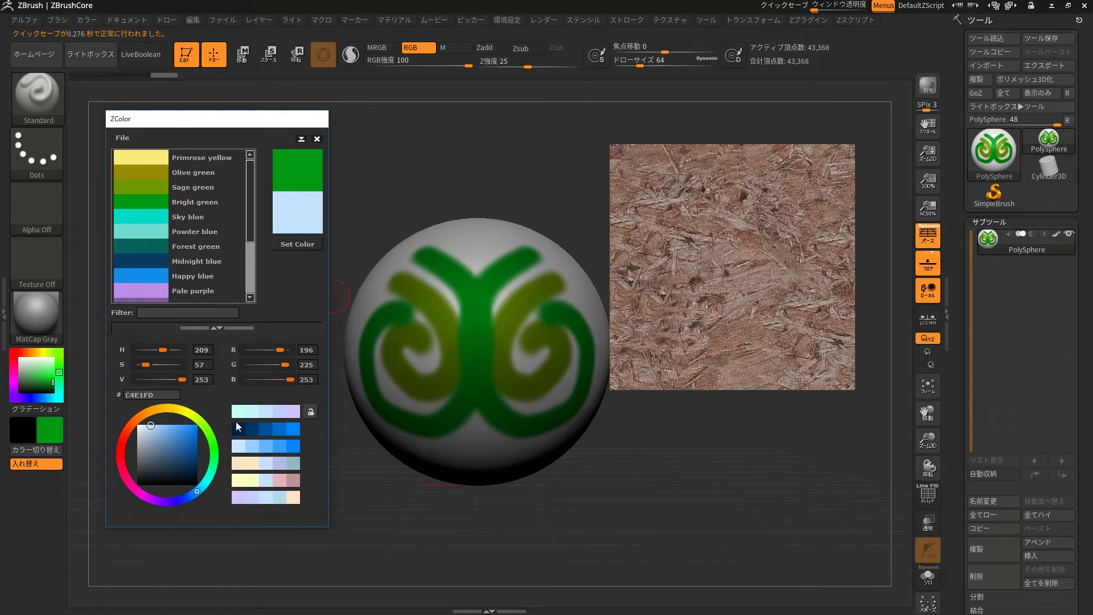
mouse_move(192, 420)
left_mouse_down()
mouse_move(197, 443)
mouse_move(154, 452)
mouse_move(168, 440)
left_mouse_up()
left_click(212, 442)
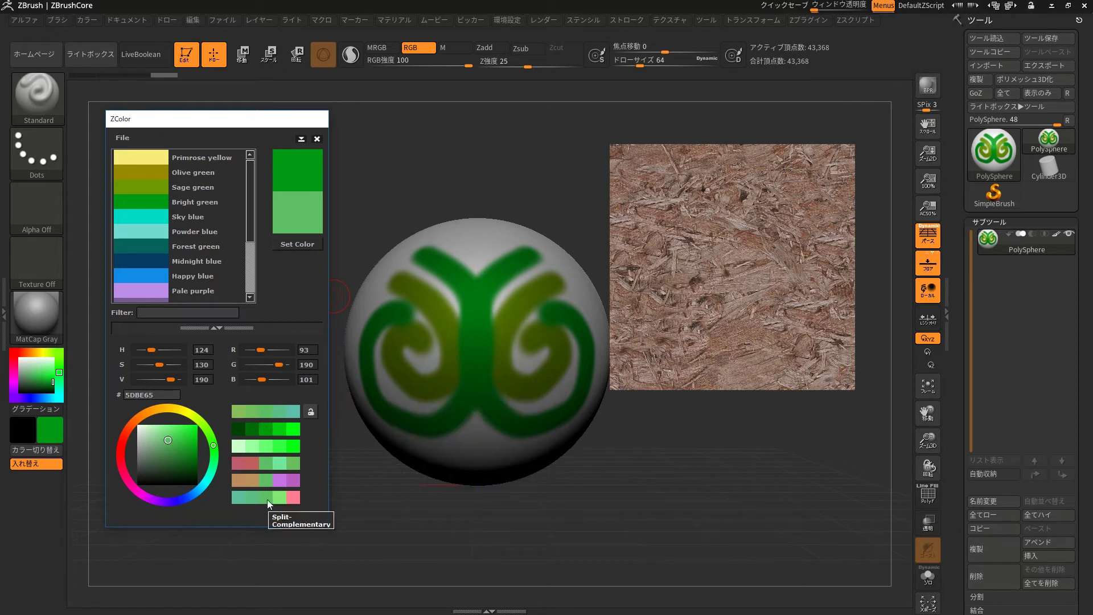
right_click(267, 500)
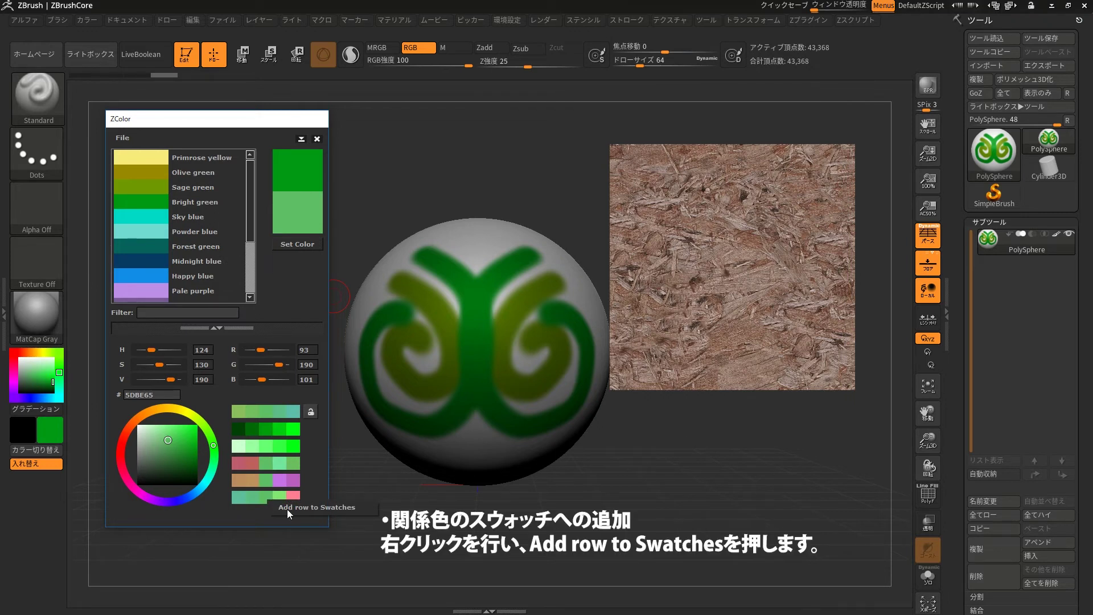
left_click(287, 509)
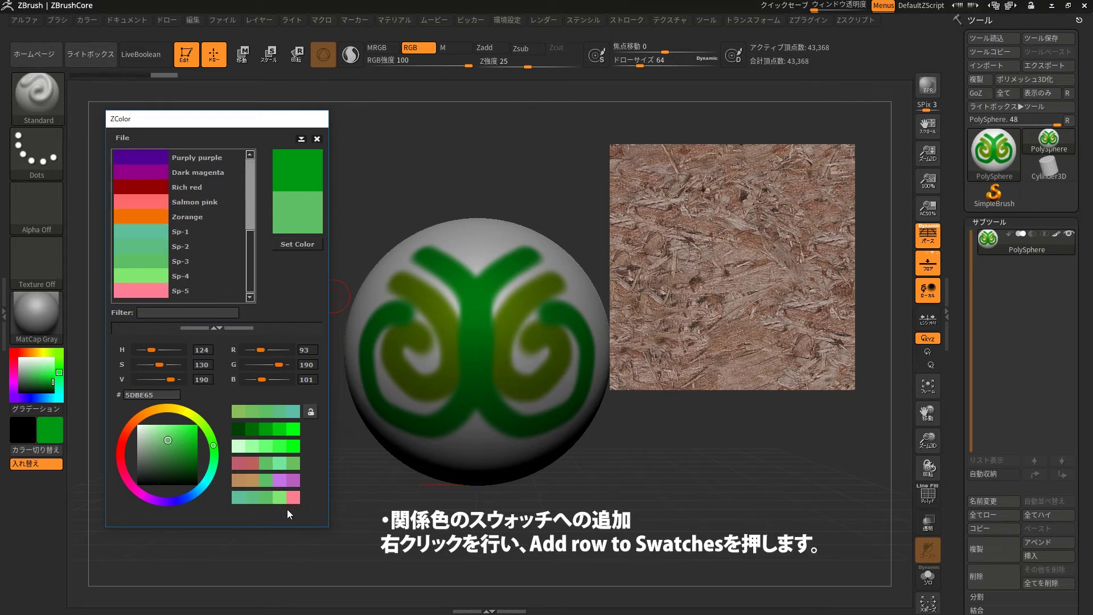
left_click(193, 230)
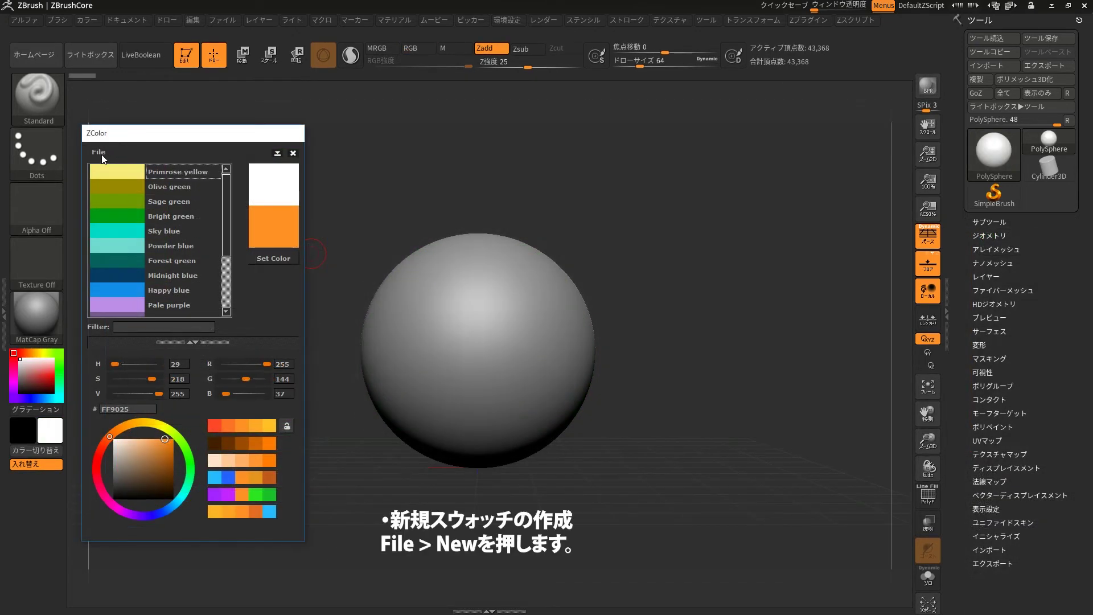
Step: Start a new empty swatch list and add a red FF3425 colour to it
left_click(118, 153)
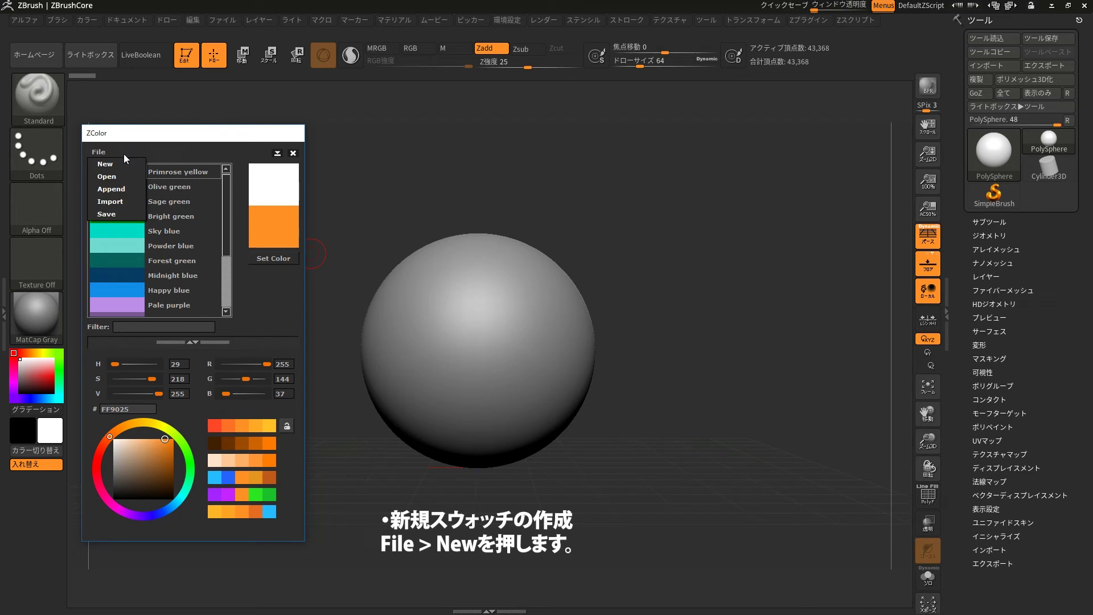
left_click(120, 165)
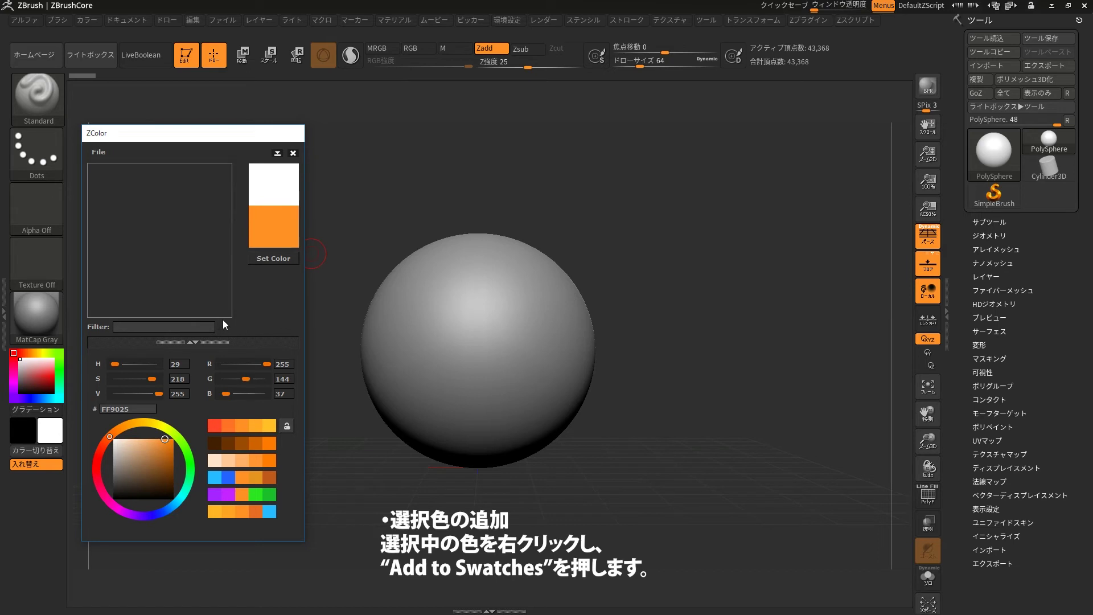
left_click_drag(110, 437, 97, 463)
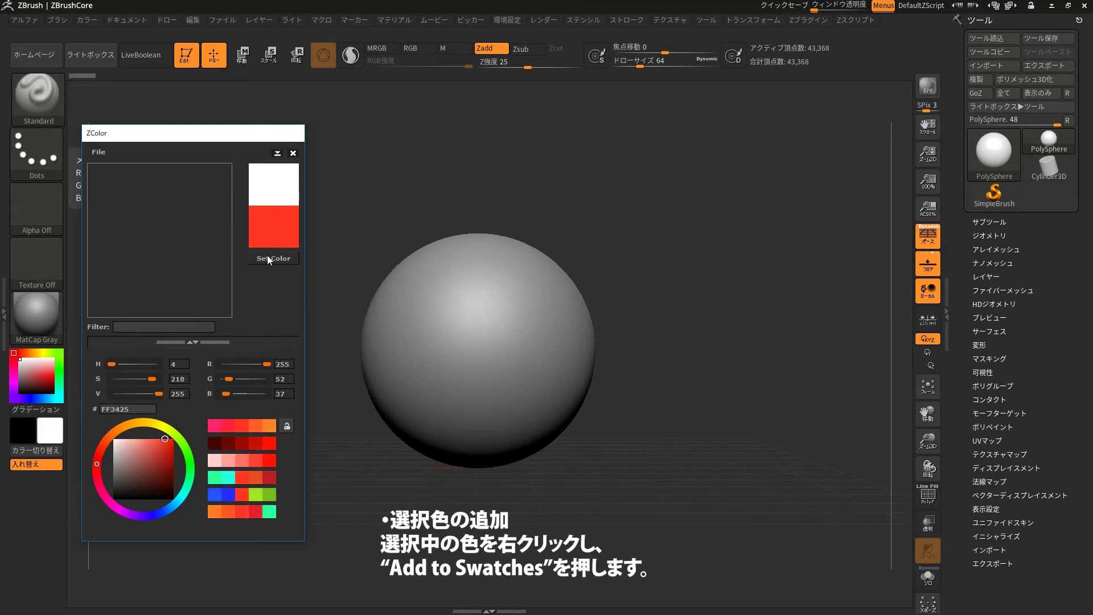
right_click(269, 230)
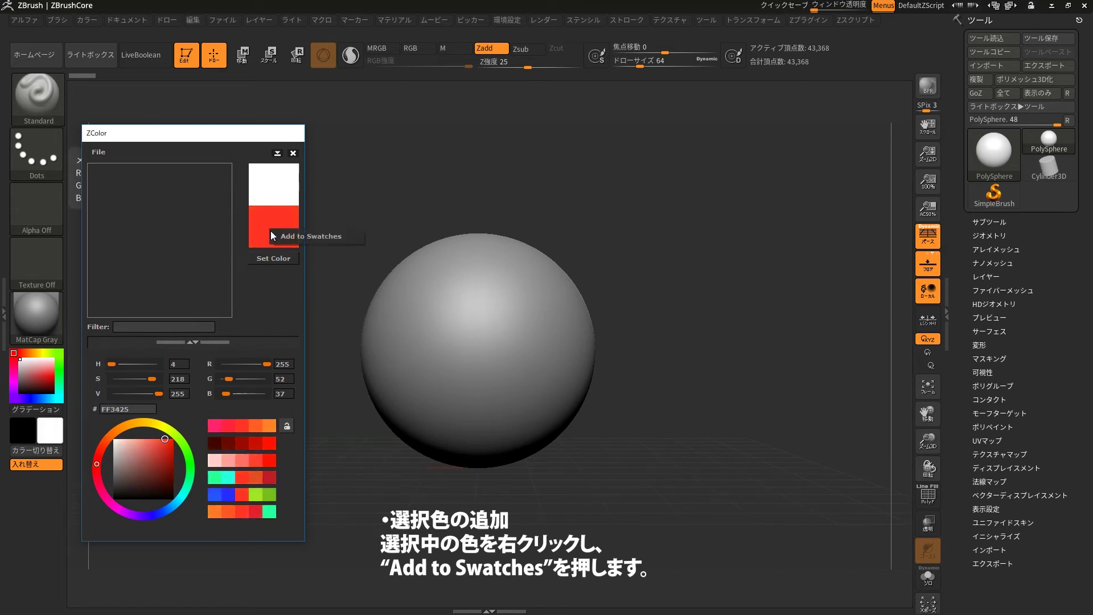
left_click(304, 241)
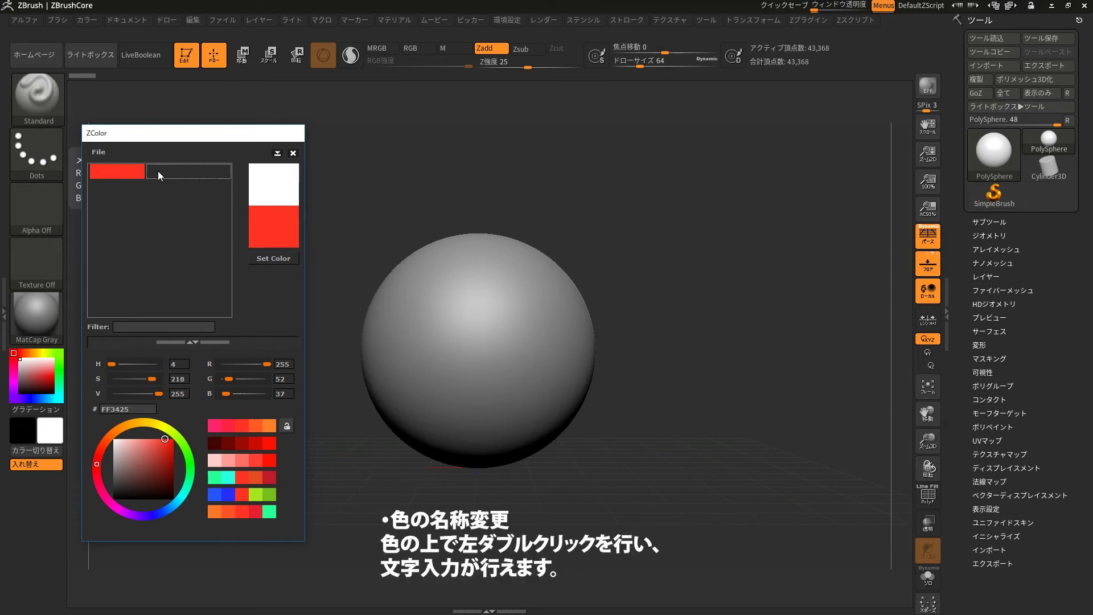
Step: Rename the red swatch entry to 'Red'
double_click(158, 171)
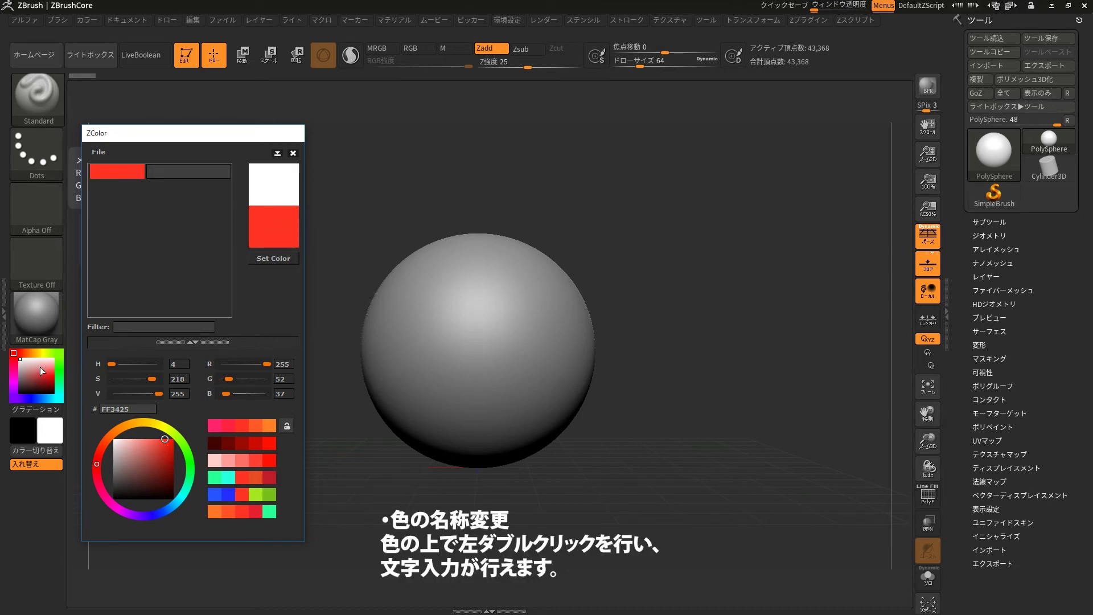
type("Red")
key("Return")
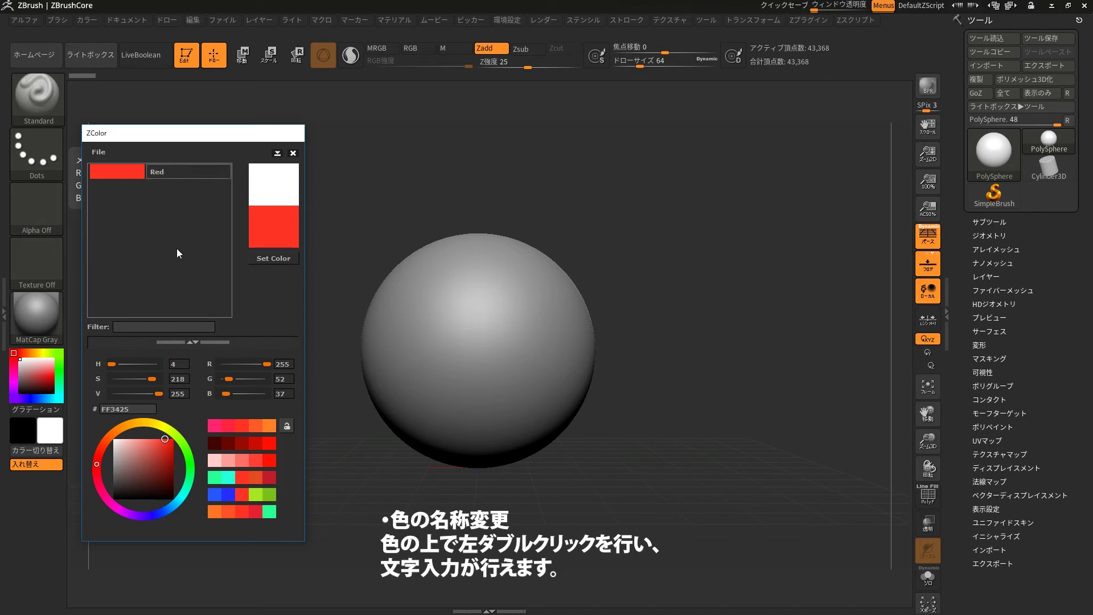
left_click(99, 152)
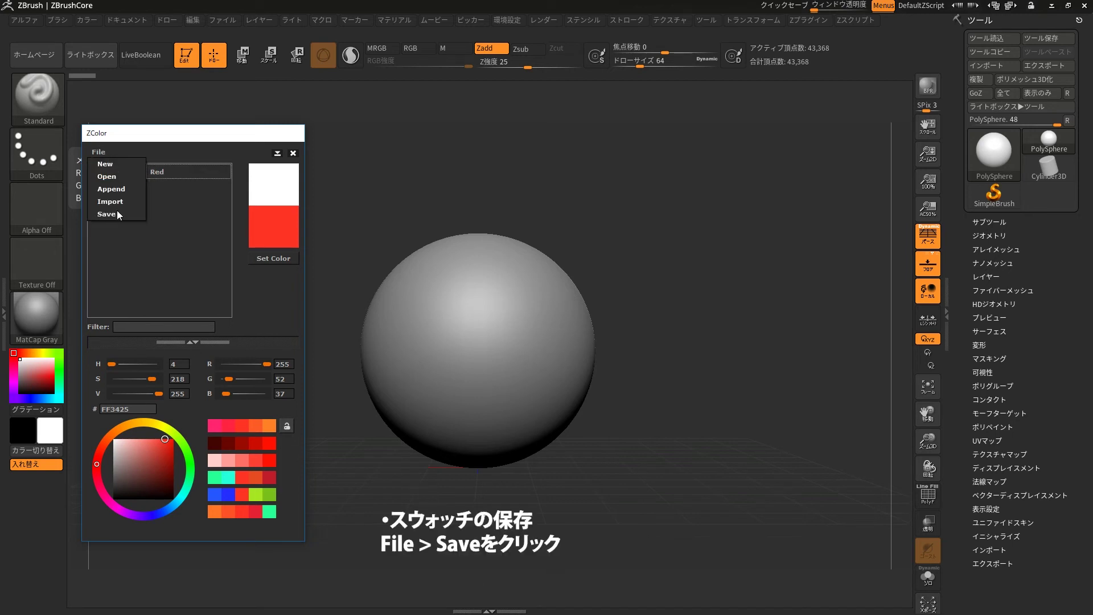
Step: Save the swatch list as red.zco in the desktop color folder
left_click(114, 214)
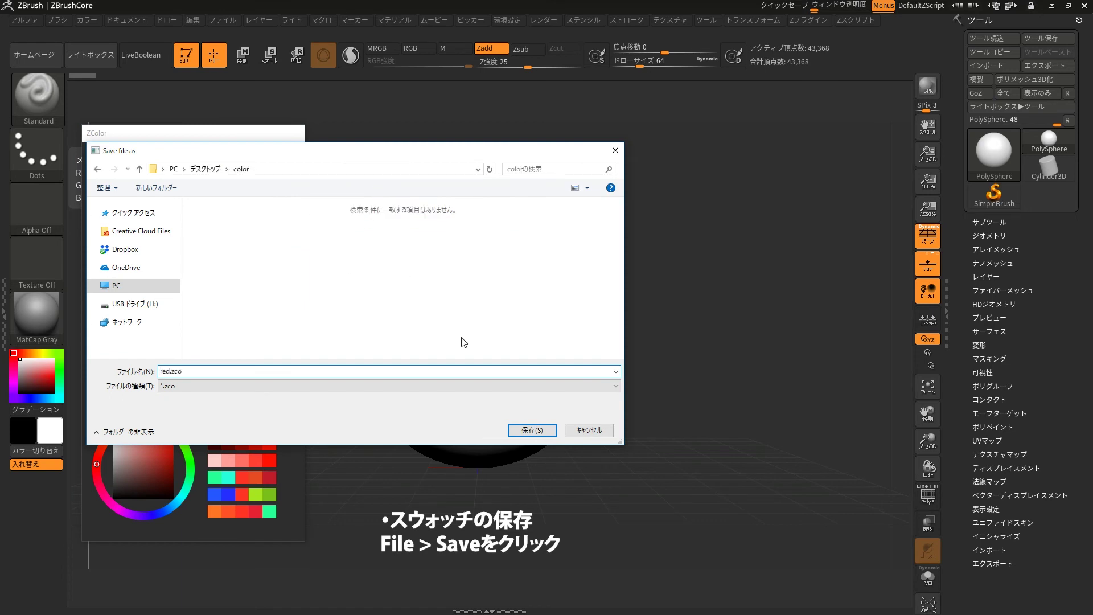
left_click(544, 430)
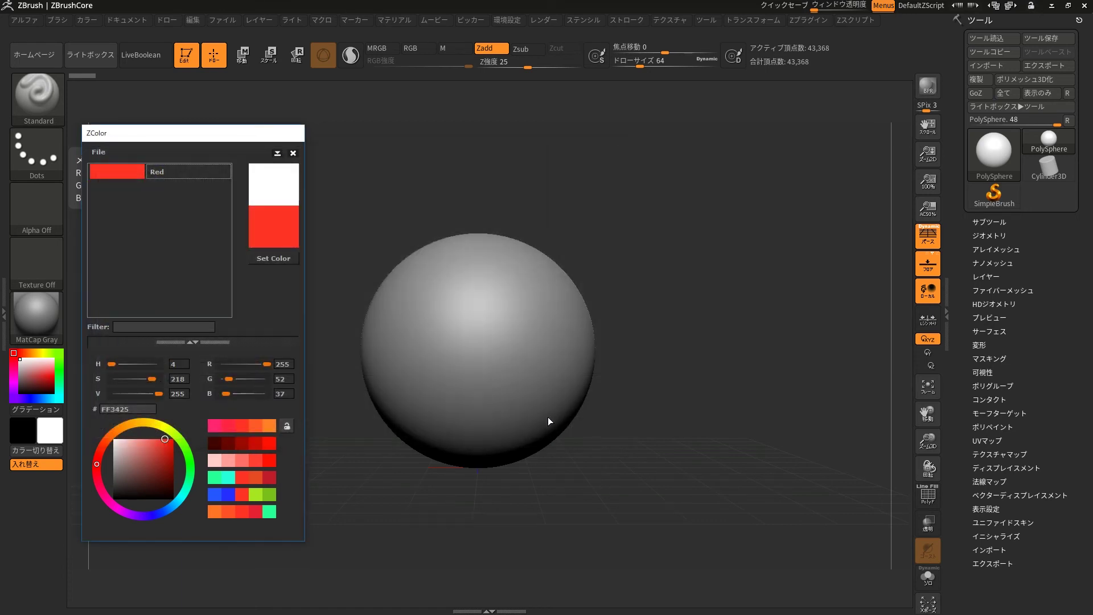